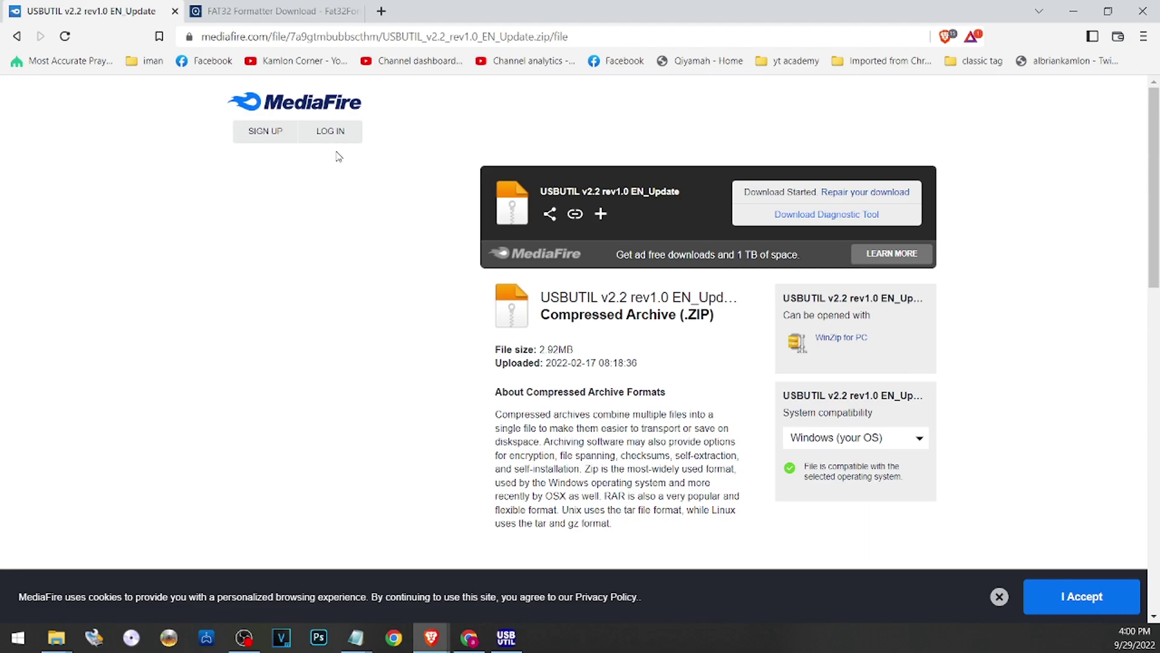
Step: Switch to the FAT32 Formatter download page on Software Informer
left_click(317, 9)
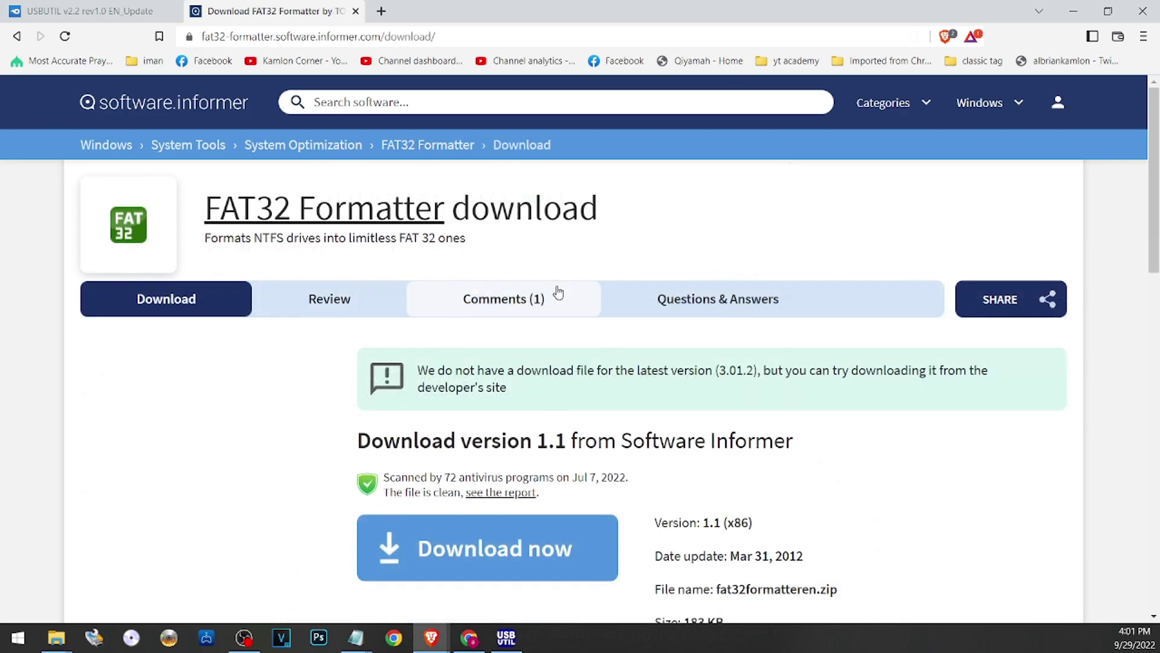
scroll(537, 443, "down", 1)
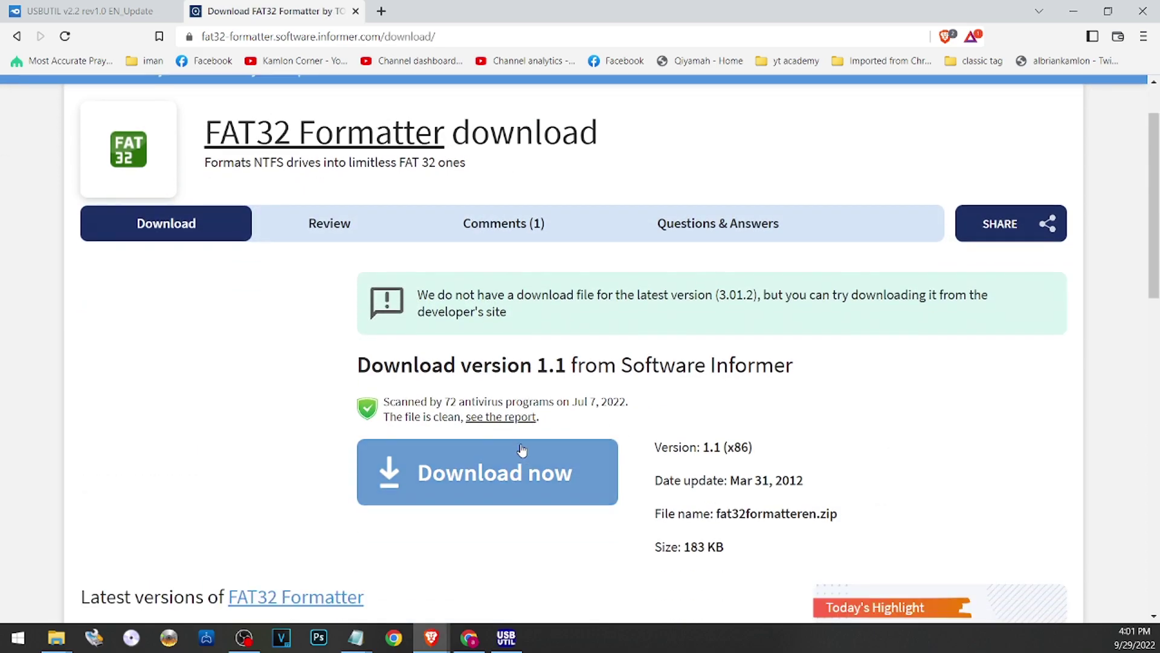
Step: Start the FAT32 Formatter 1.1 download and dismiss the save dialog
left_click(456, 469)
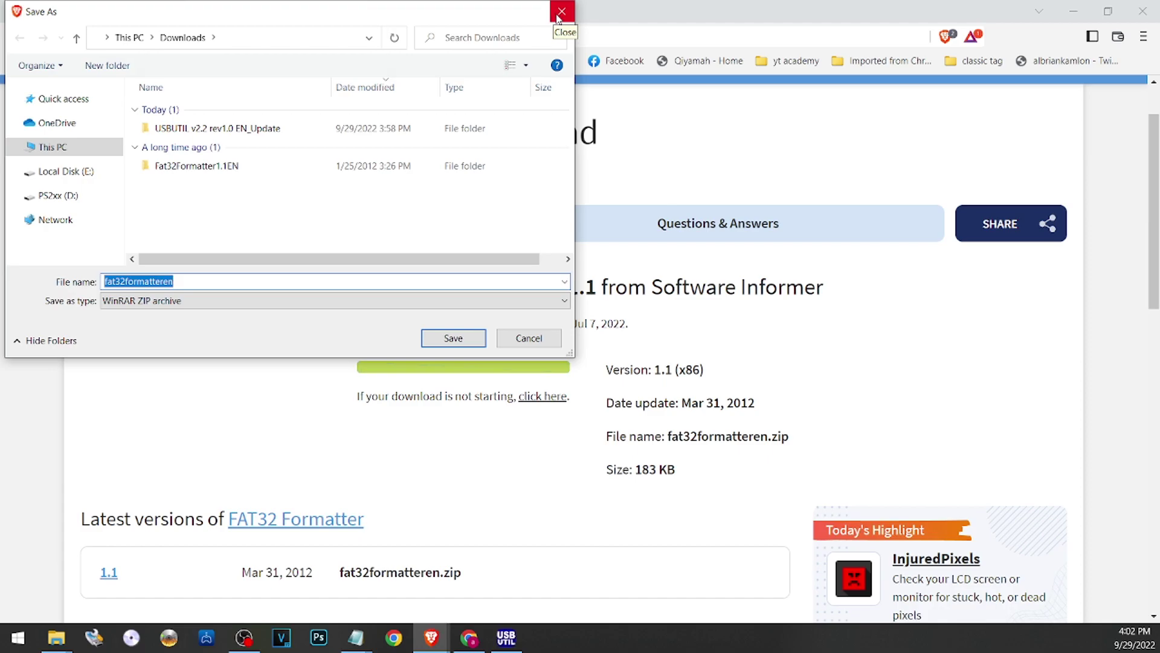
left_click(561, 12)
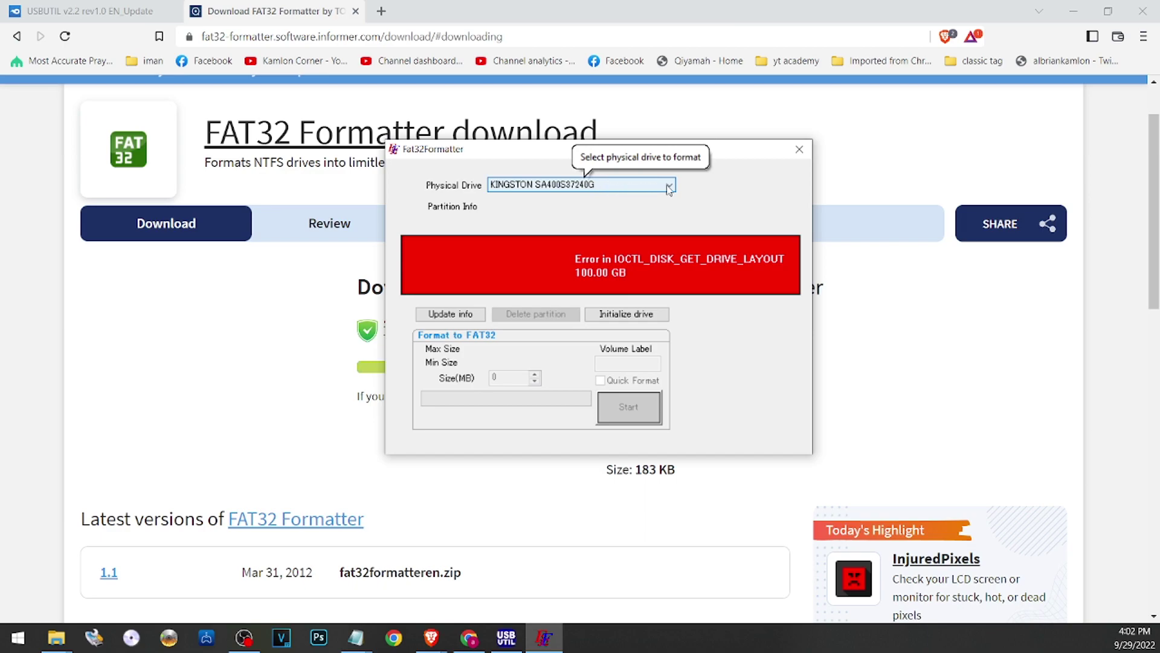
Step: Confirm the JMicron DISK01 USB drive is partition E: FAT32, 931.51 GB, then close Fat32Formatter
left_click(668, 186)
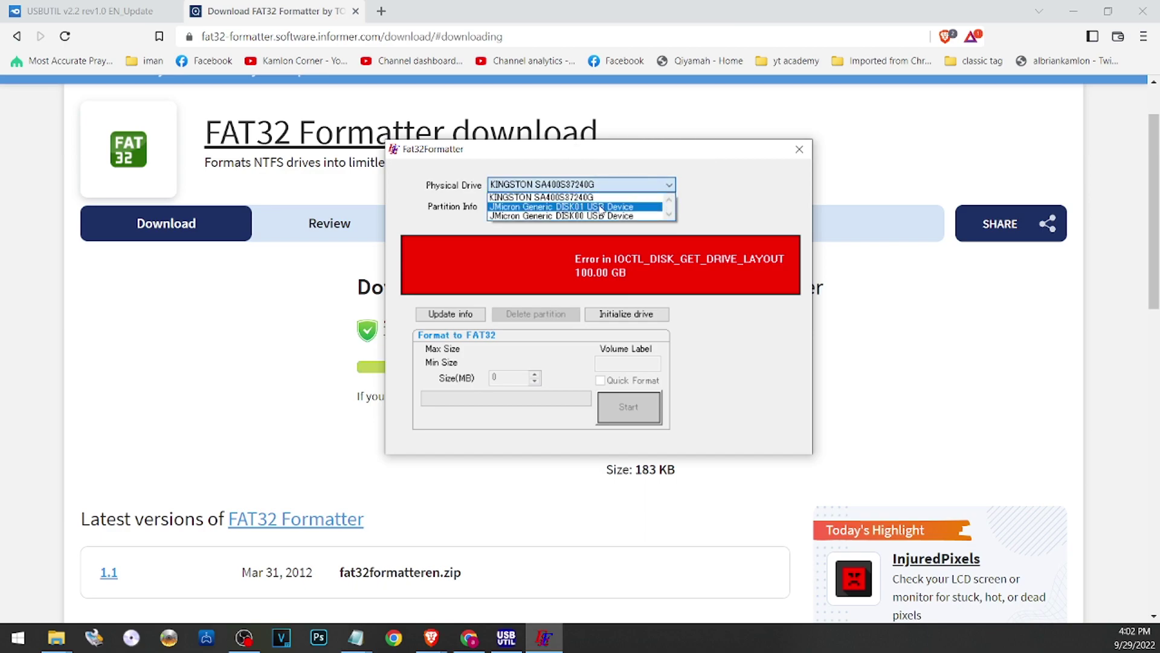
left_click(589, 207)
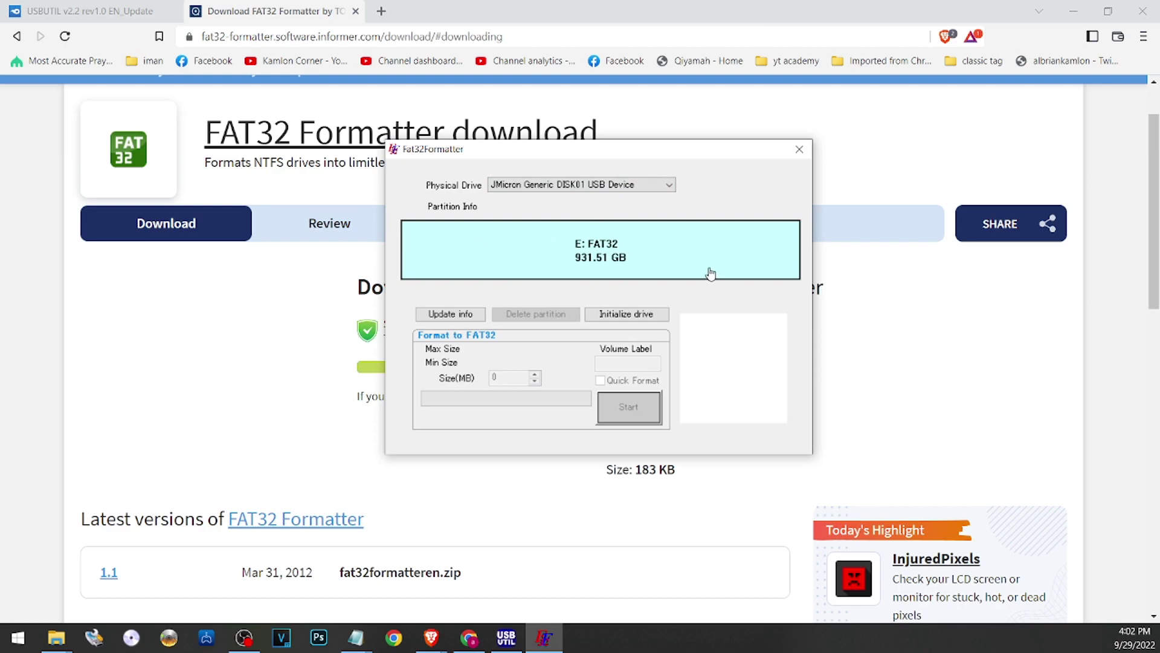
left_click(631, 315)
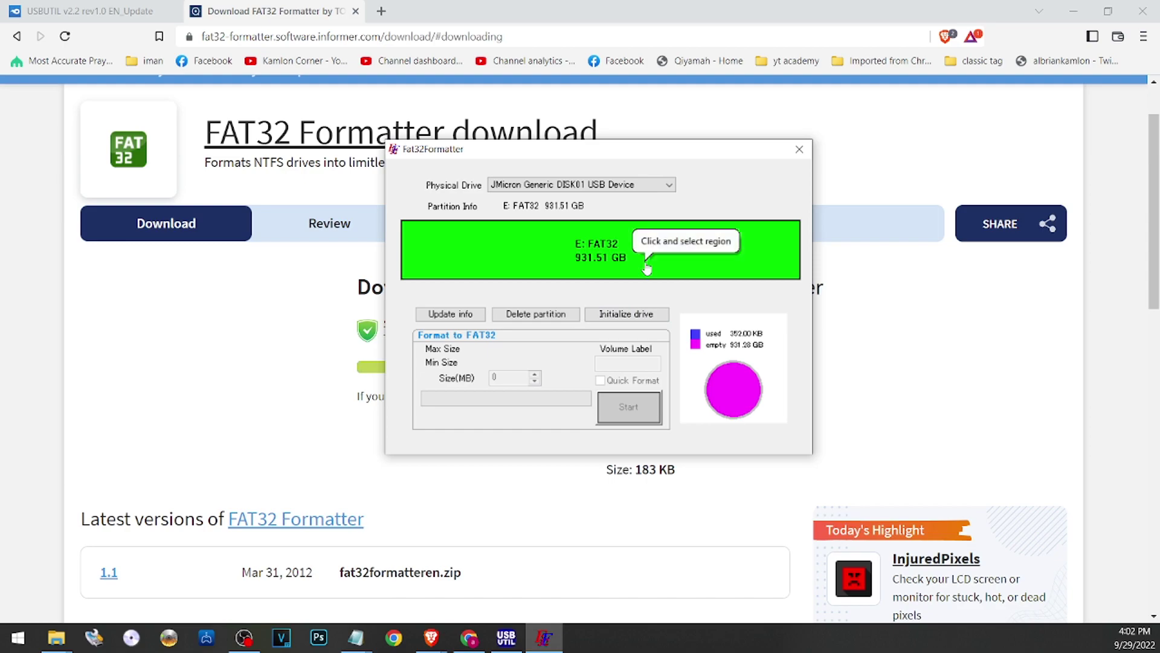
left_click(596, 245)
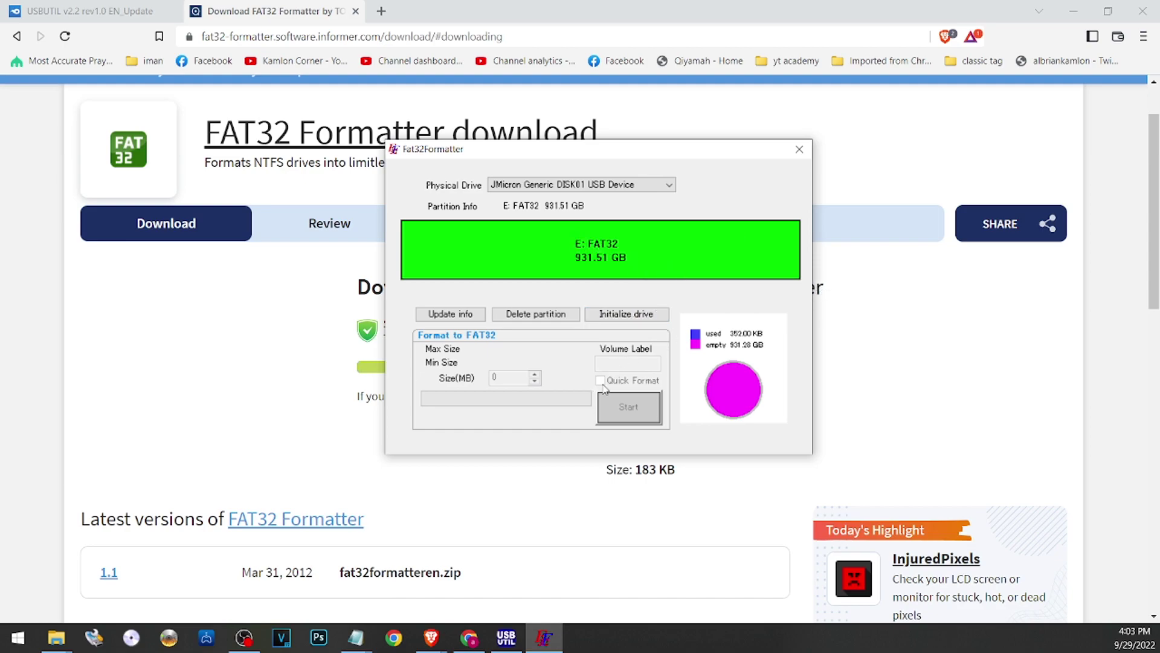
left_click(800, 149)
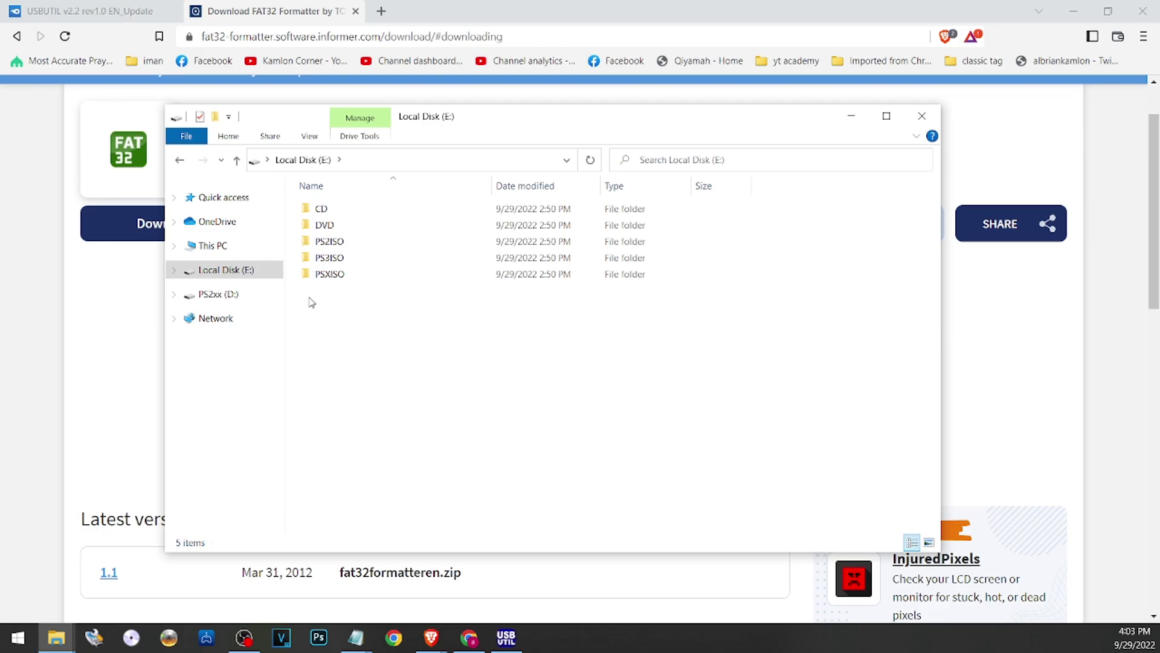
right_click(234, 270)
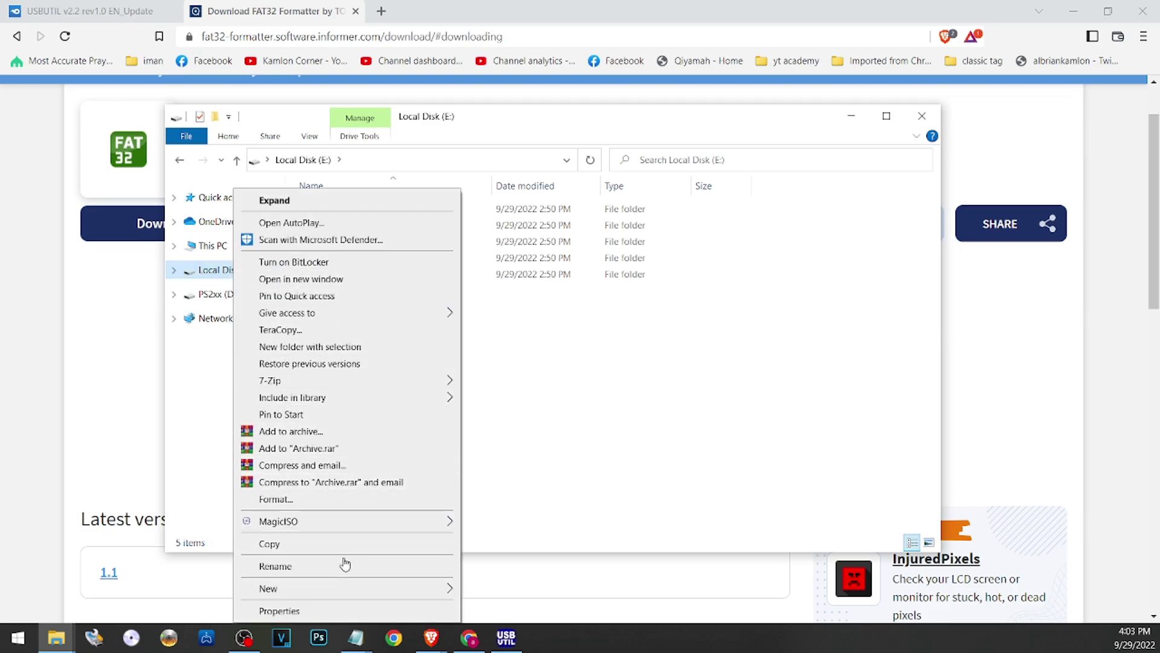
left_click(332, 611)
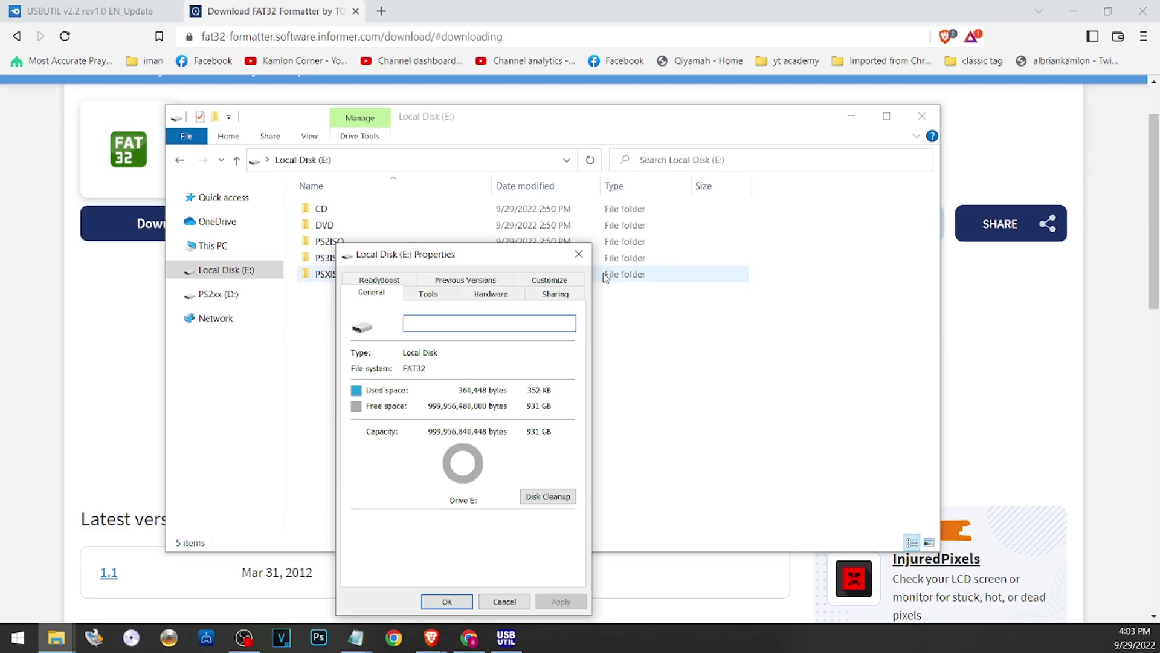
left_click(579, 254)
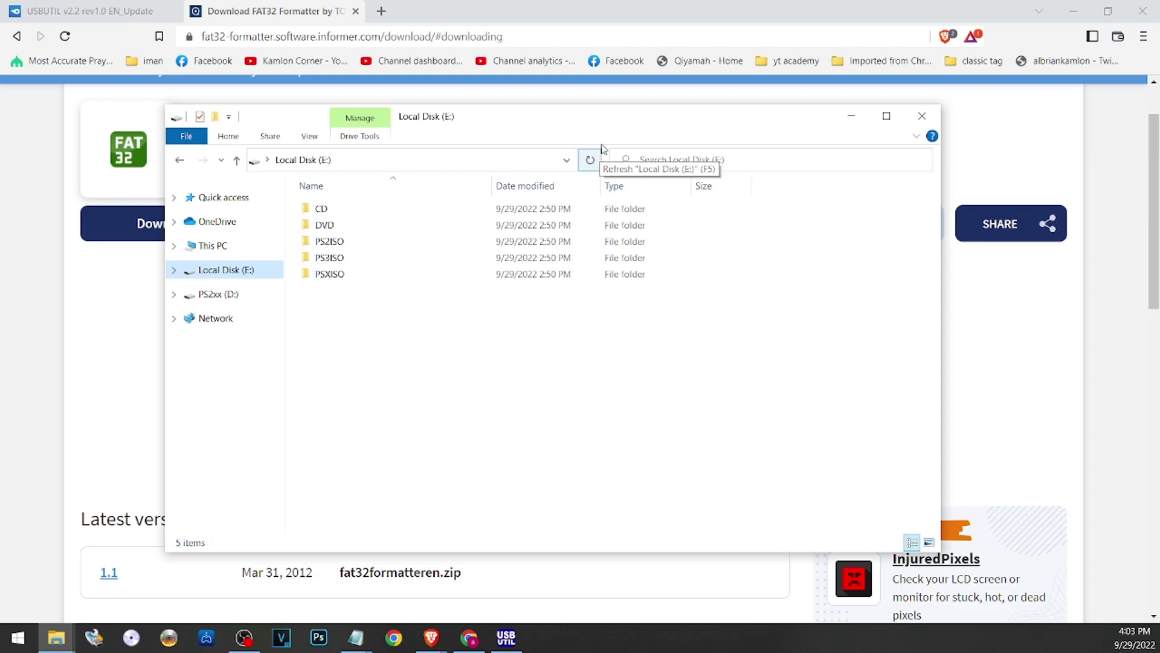
left_click_drag(584, 121, 676, 109)
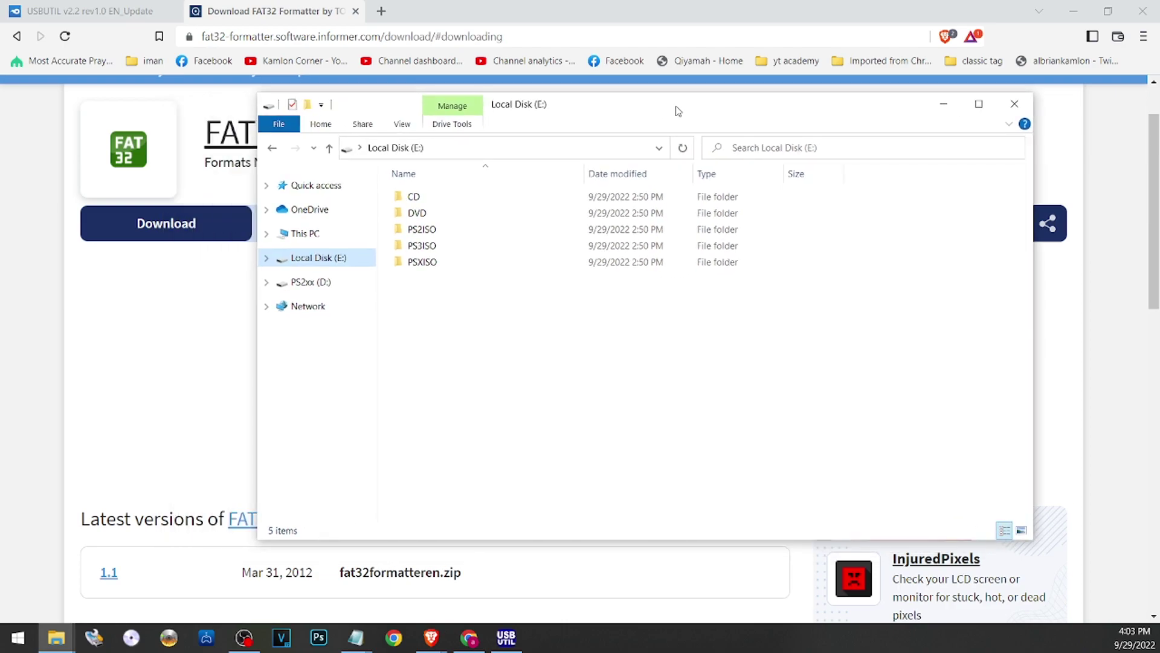
left_click(429, 214)
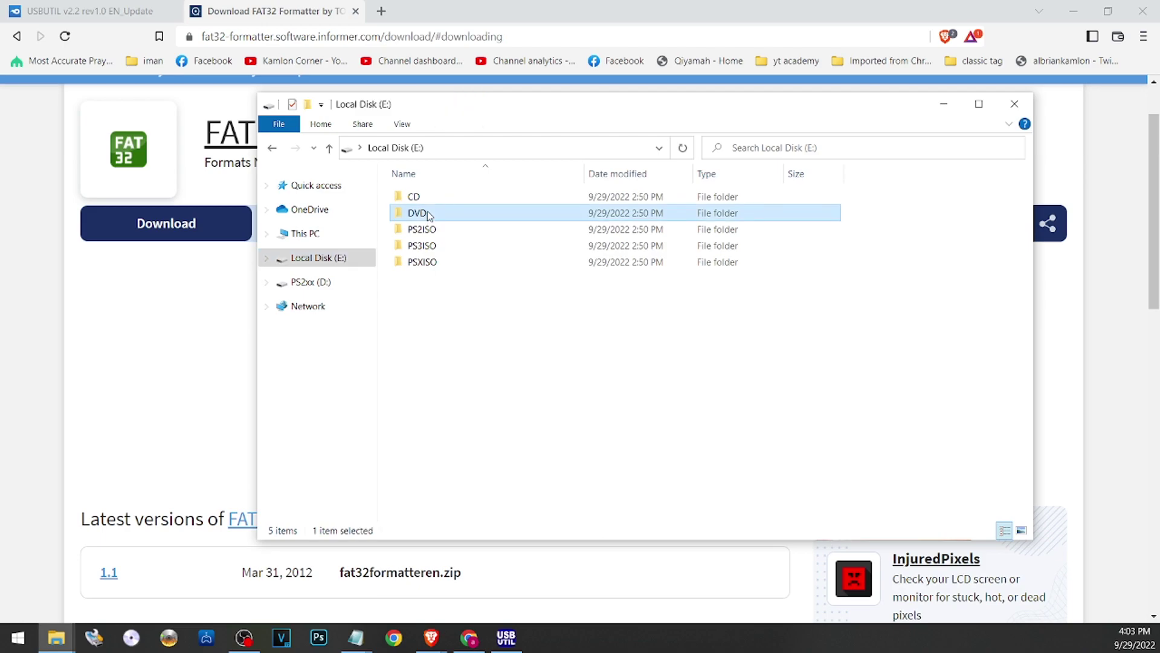
left_click(431, 200, "ctrl")
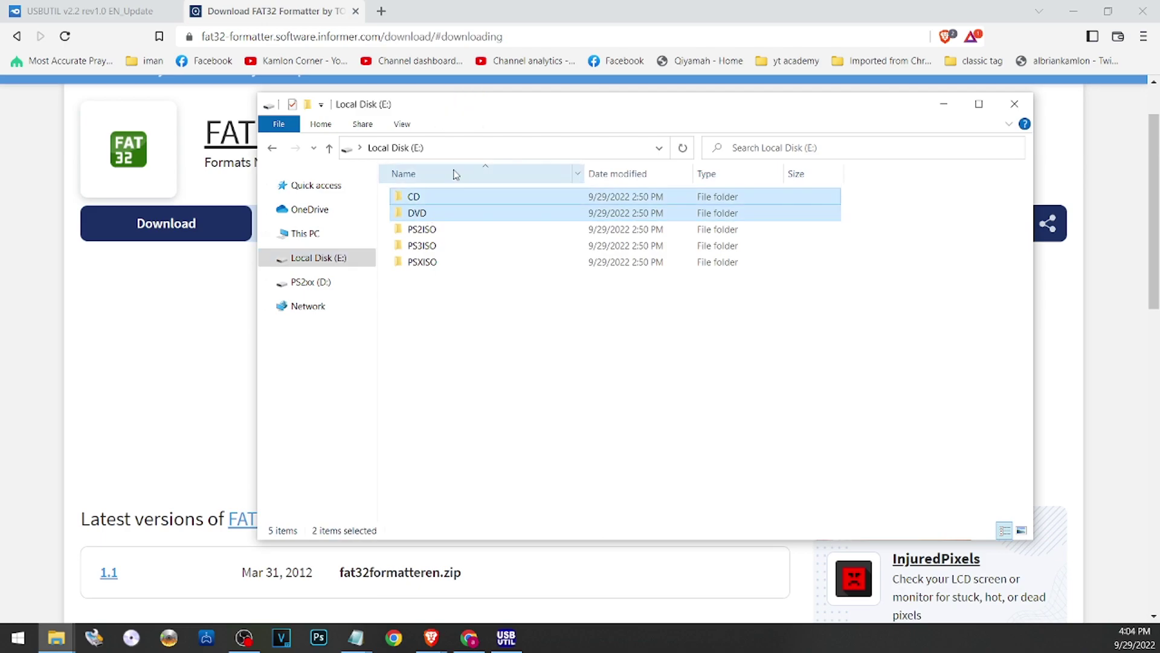
left_click(529, 366)
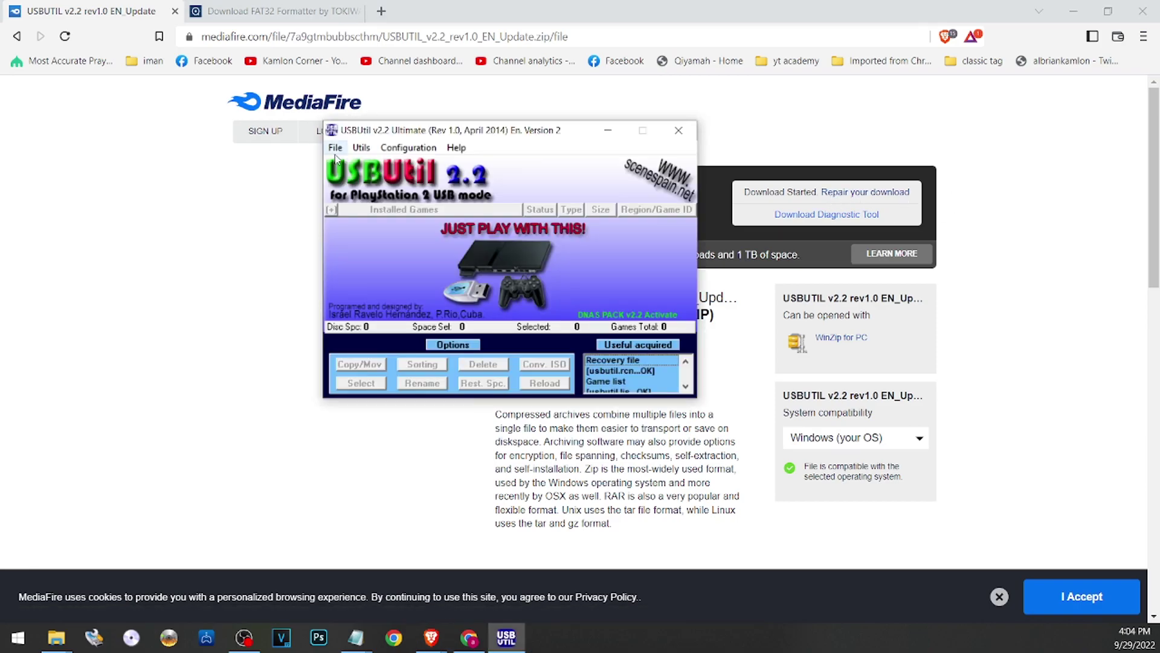
Step: Bring up USBUtil's File menu with its ISO and CD/DVD game options
left_click(336, 148)
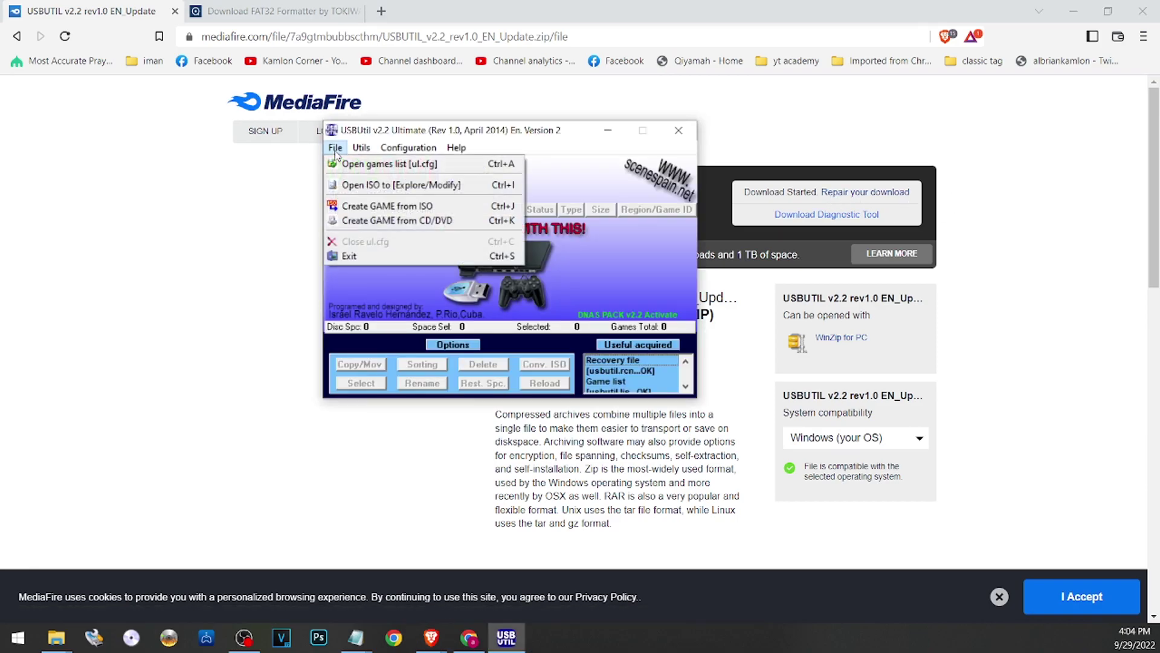
Step: Start Create game from ISO with D:\DUMP as the source folder
left_click(405, 214)
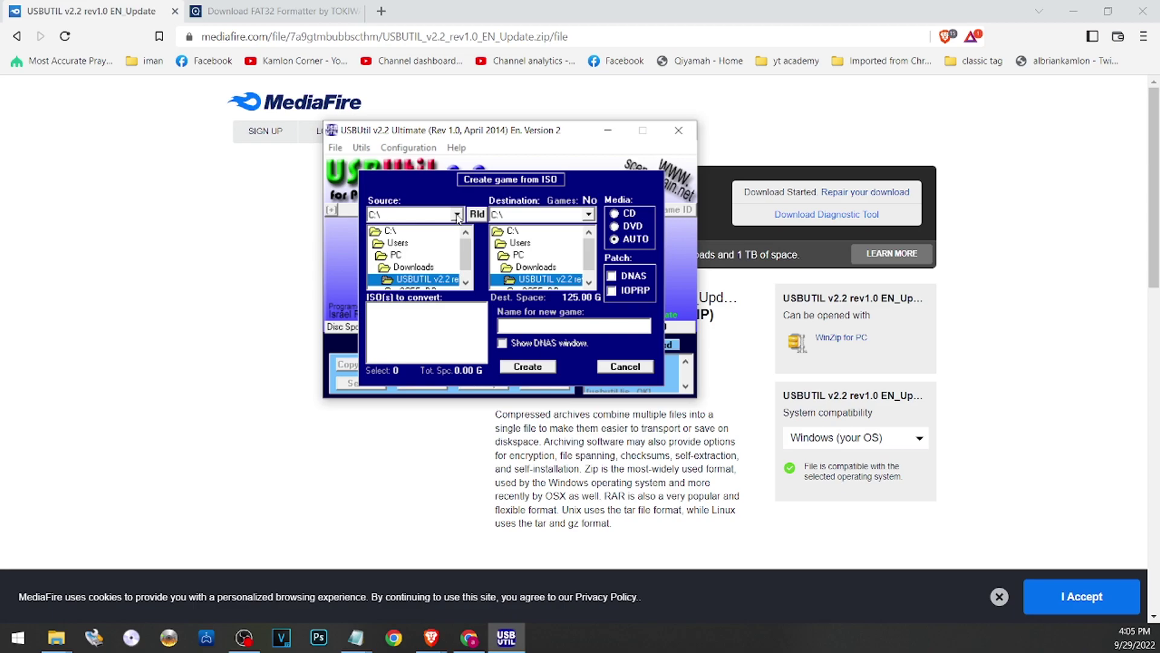
left_click(458, 215)
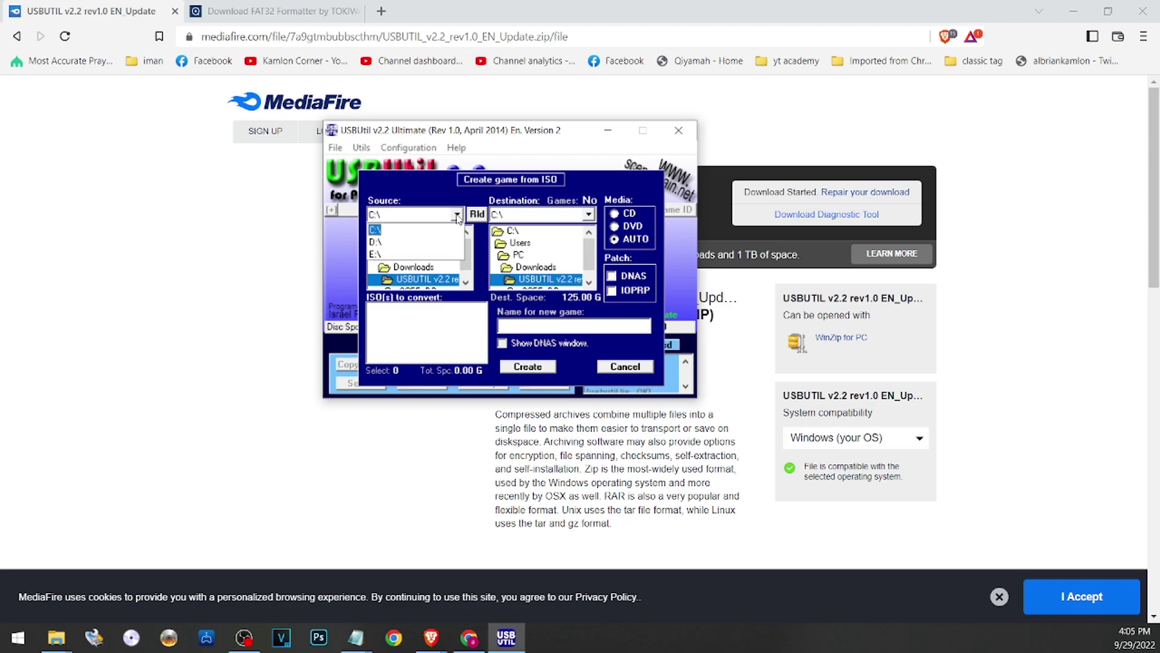
left_click(393, 243)
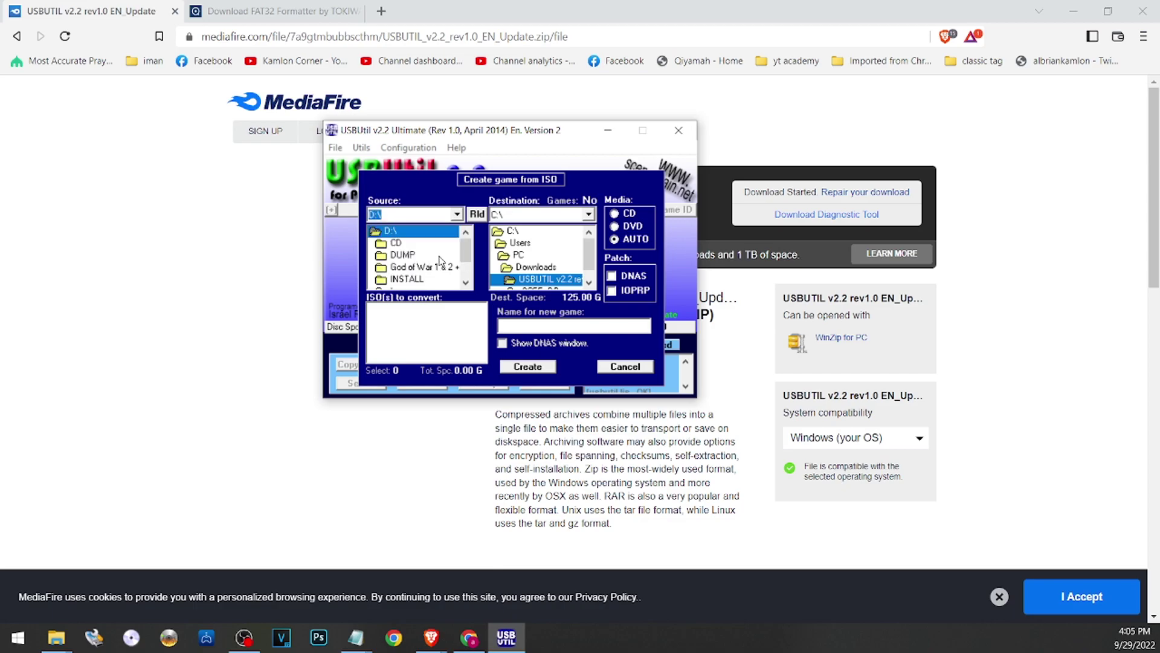
double_click(402, 256)
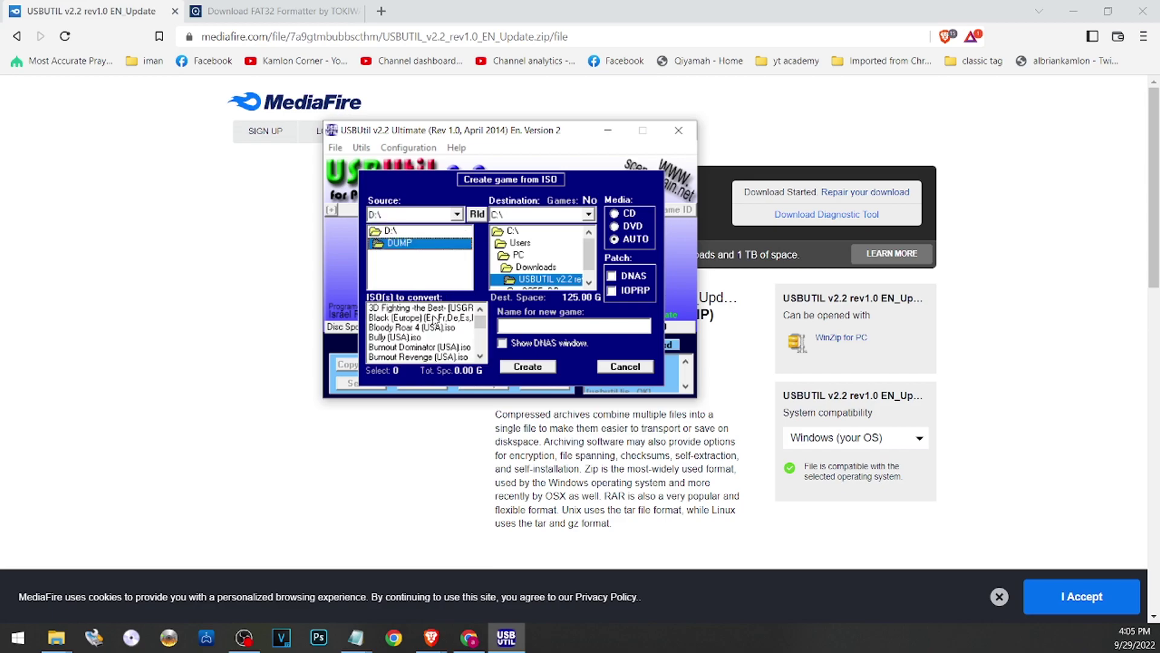
scroll(419, 334, "down", 2)
scroll(419, 331, "down", 3)
scroll(419, 327, "down", 3)
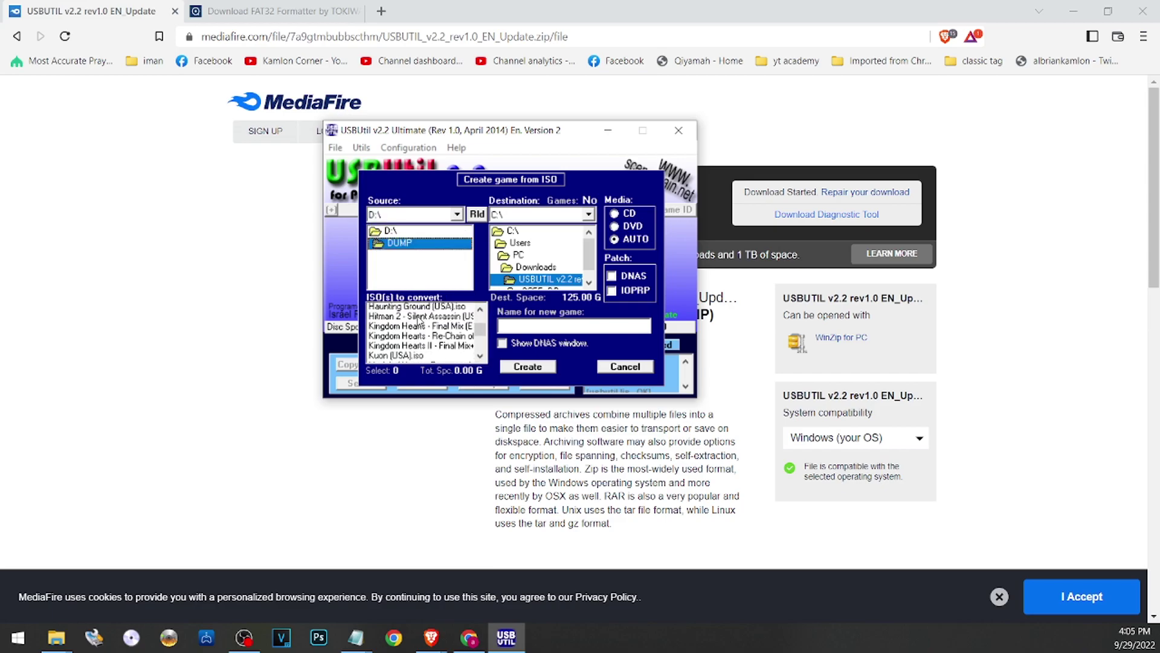
scroll(420, 324, "down", 3)
scroll(420, 322, "up", 3)
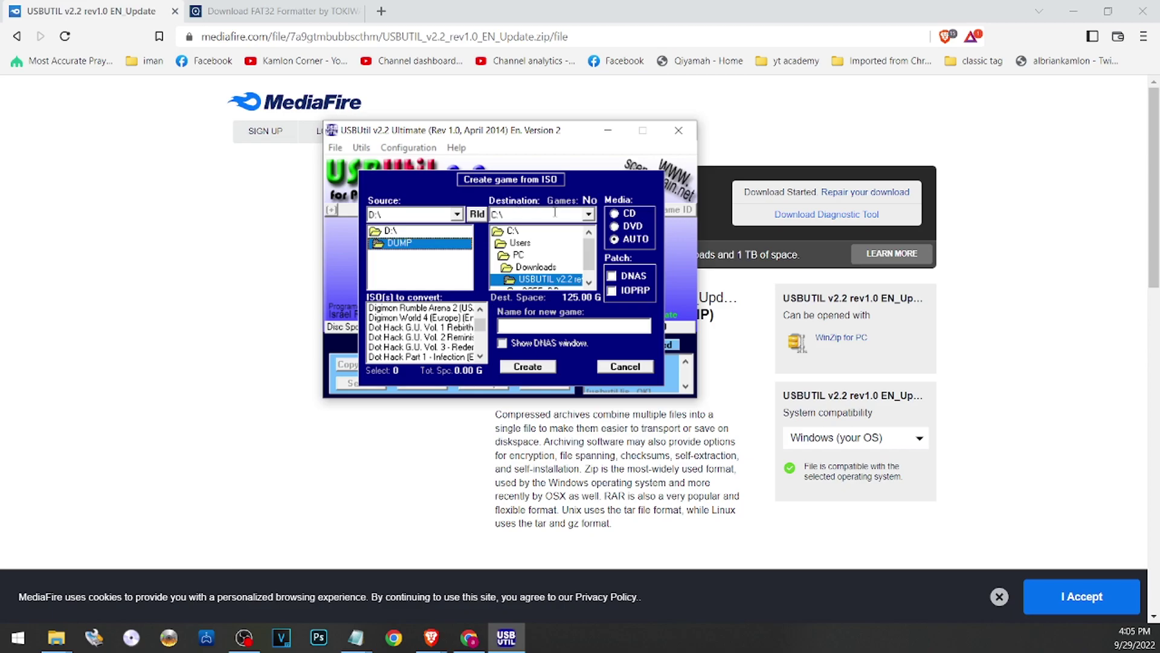
Step: Convert Resident Evil 4 (USA).iso onto destination drive E:\
left_click(589, 218)
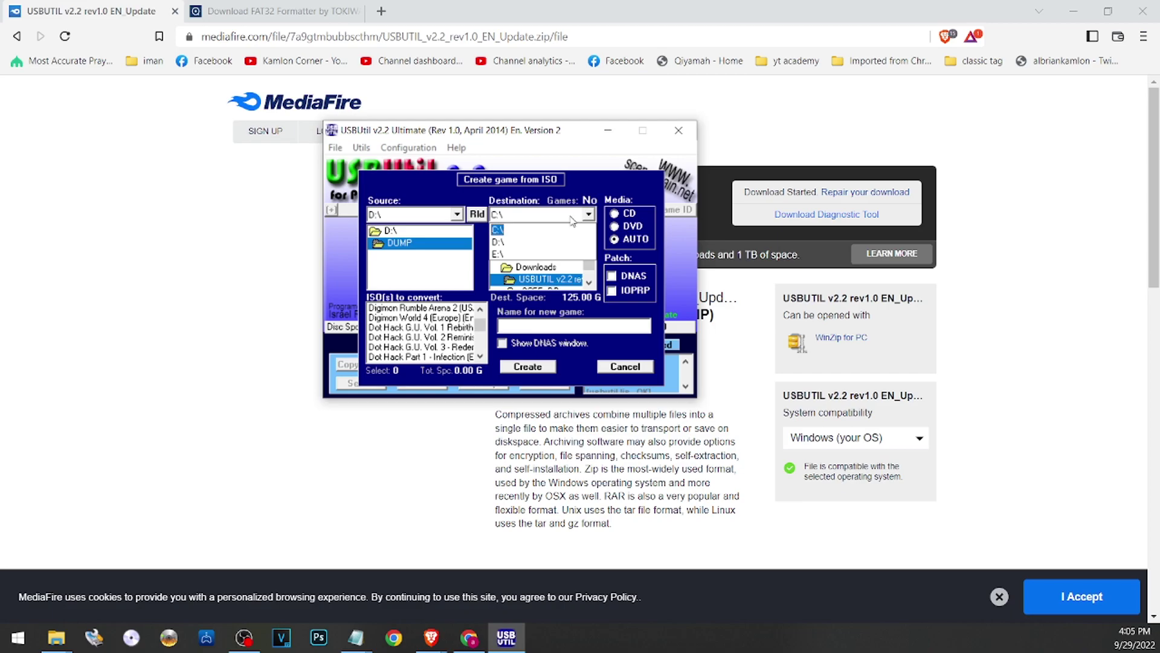
left_click(546, 254)
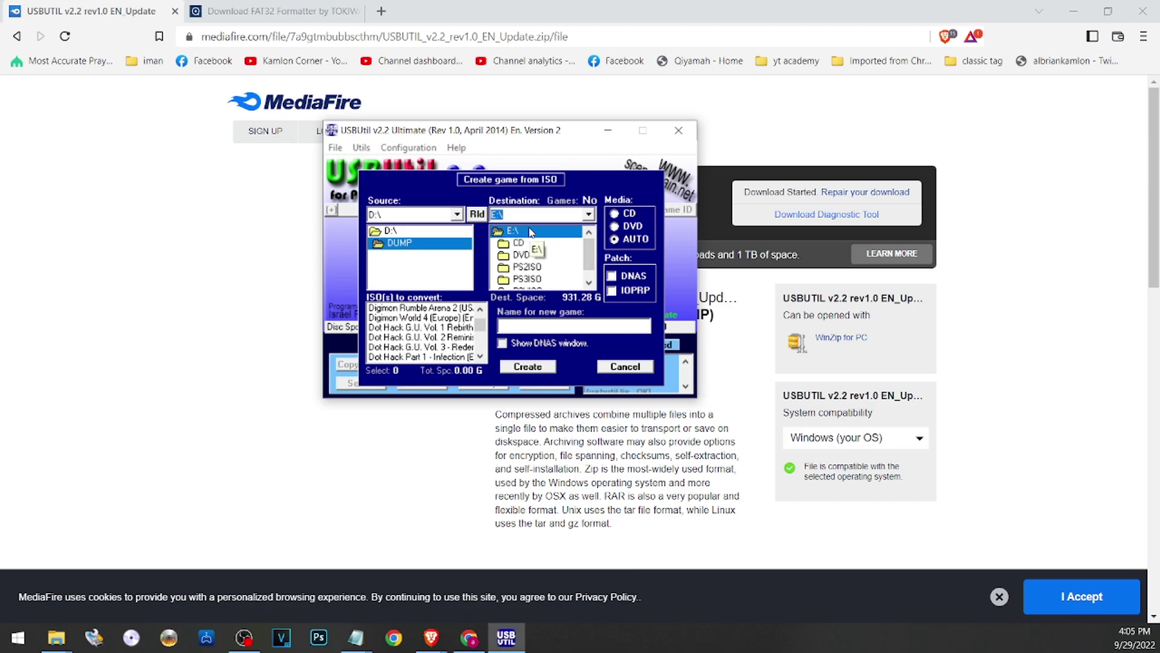
scroll(445, 325, "down", 2)
scroll(445, 325, "down", 3)
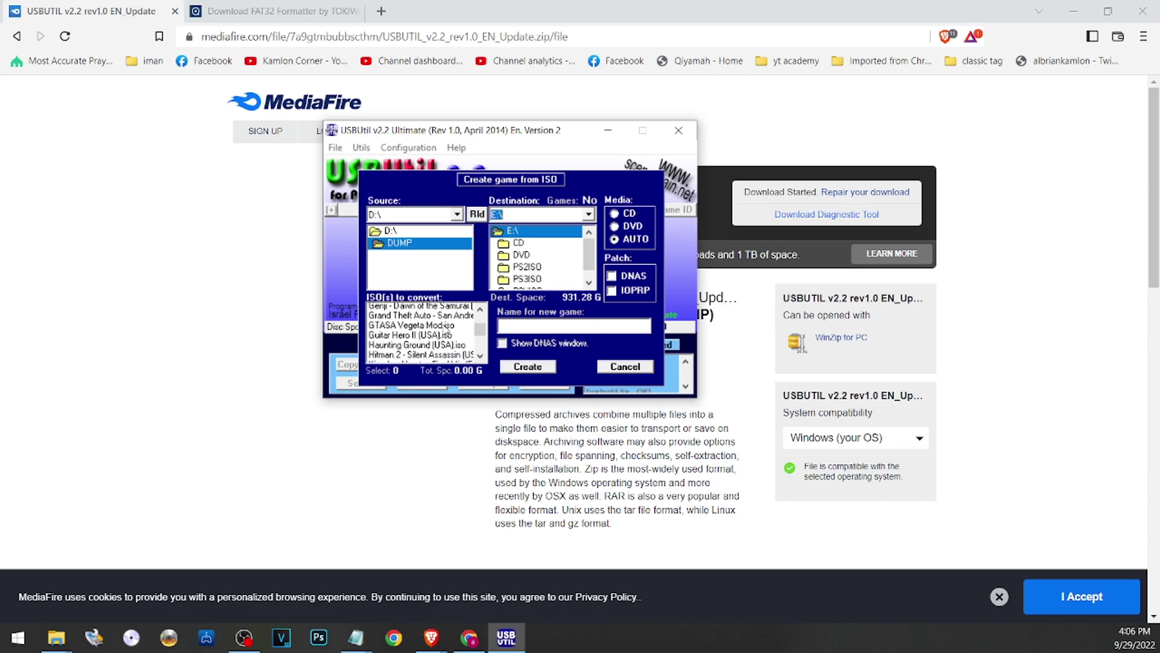
scroll(444, 325, "down", 2)
scroll(445, 325, "down", 1)
scroll(445, 324, "down", 2)
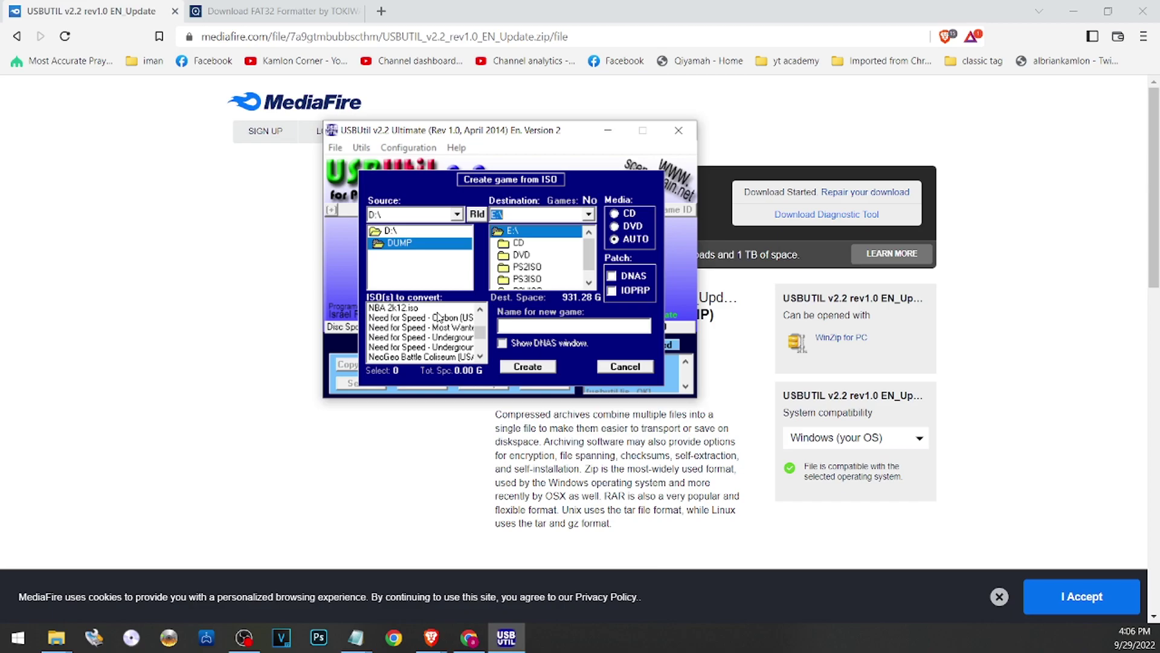
scroll(437, 315, "down", 5)
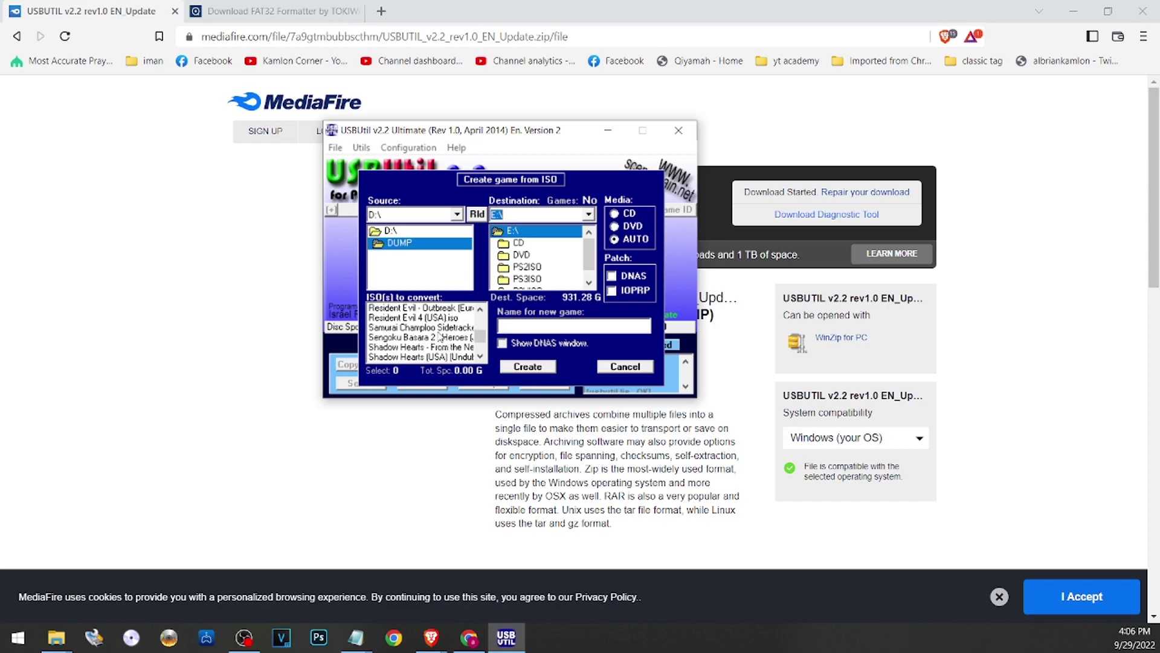
left_click(422, 319)
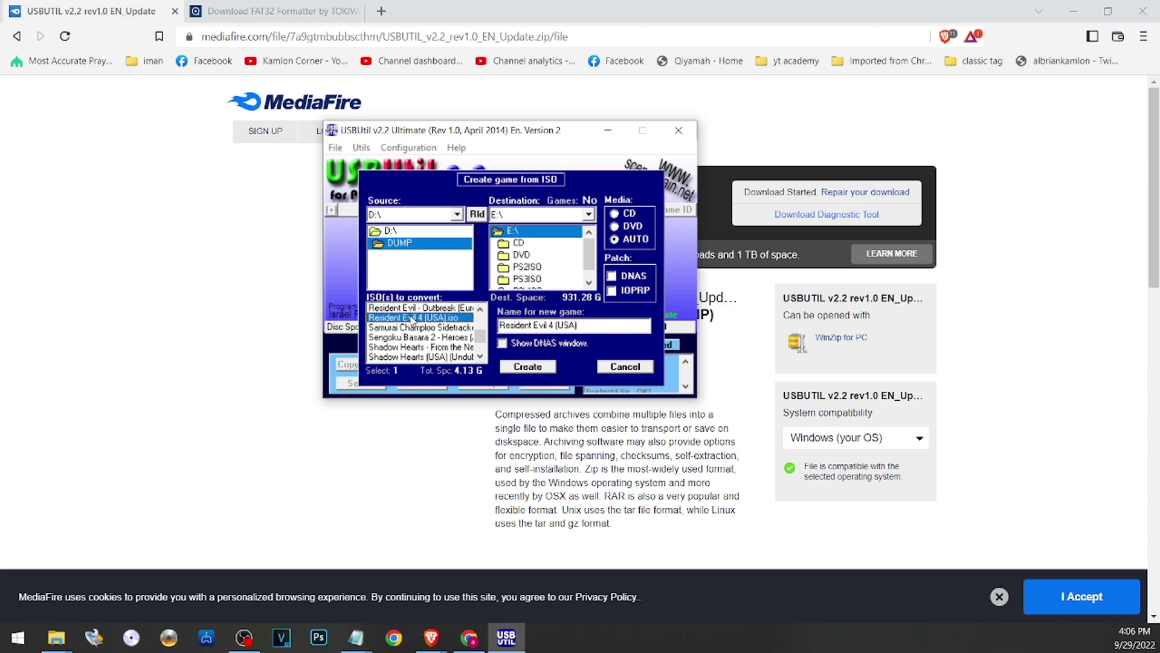
left_click(533, 370)
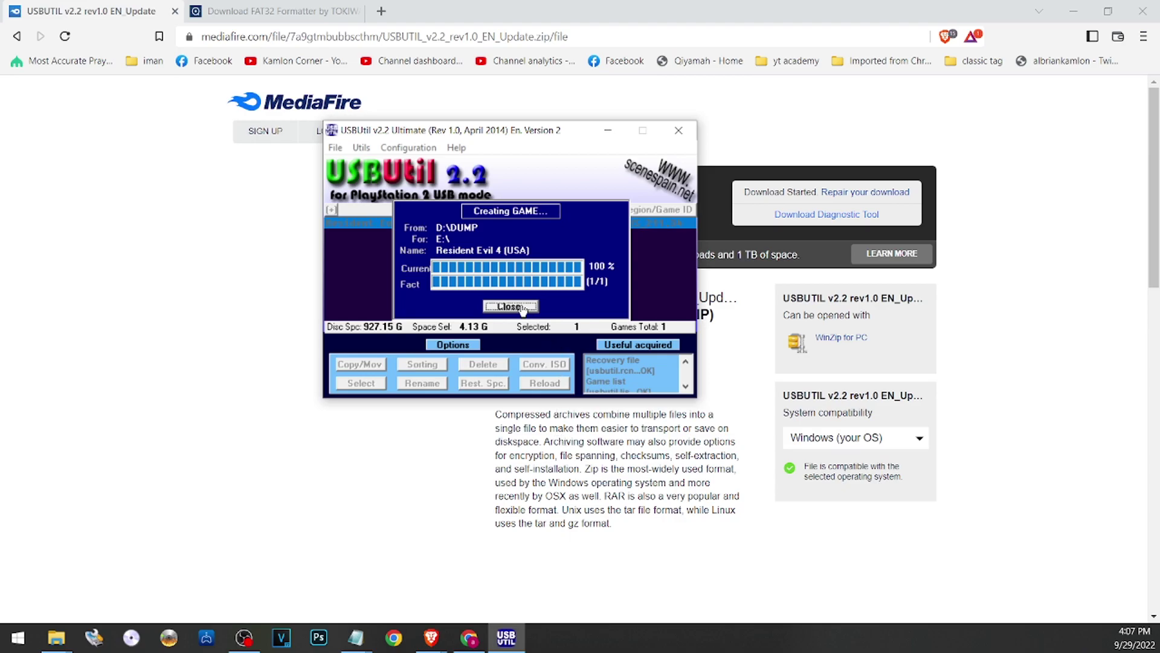
Step: Close the finished conversion, leaving Resident Evil 4 (USA) listed as GOOD, DVD, 4.13 GB
left_click(512, 306)
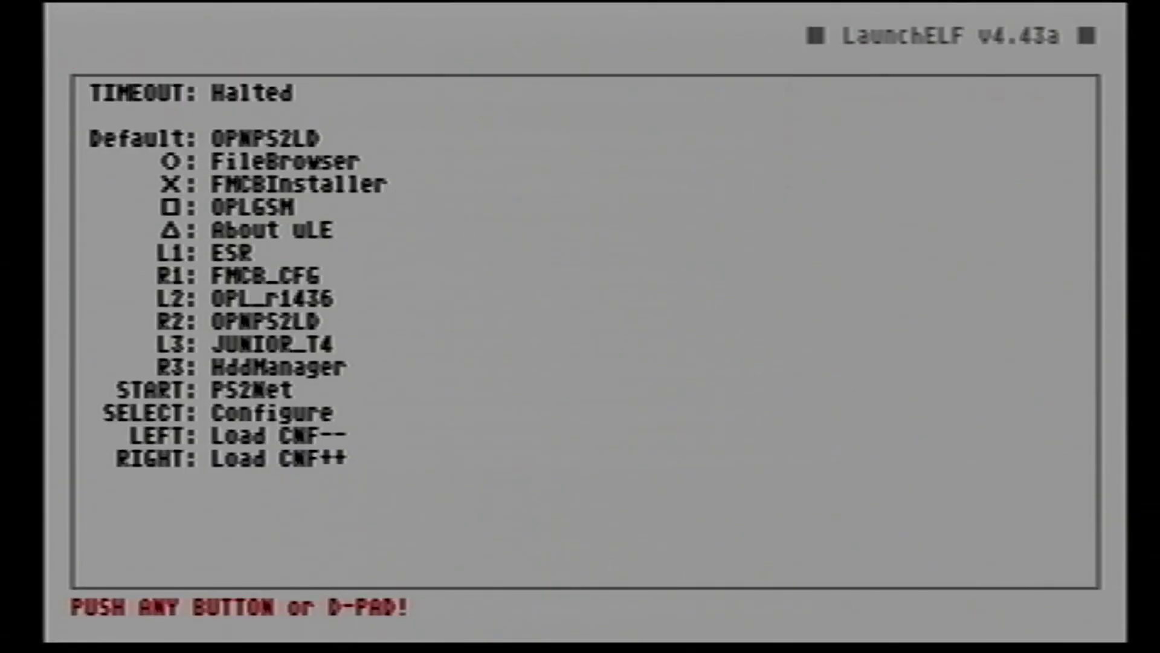
key("Down")
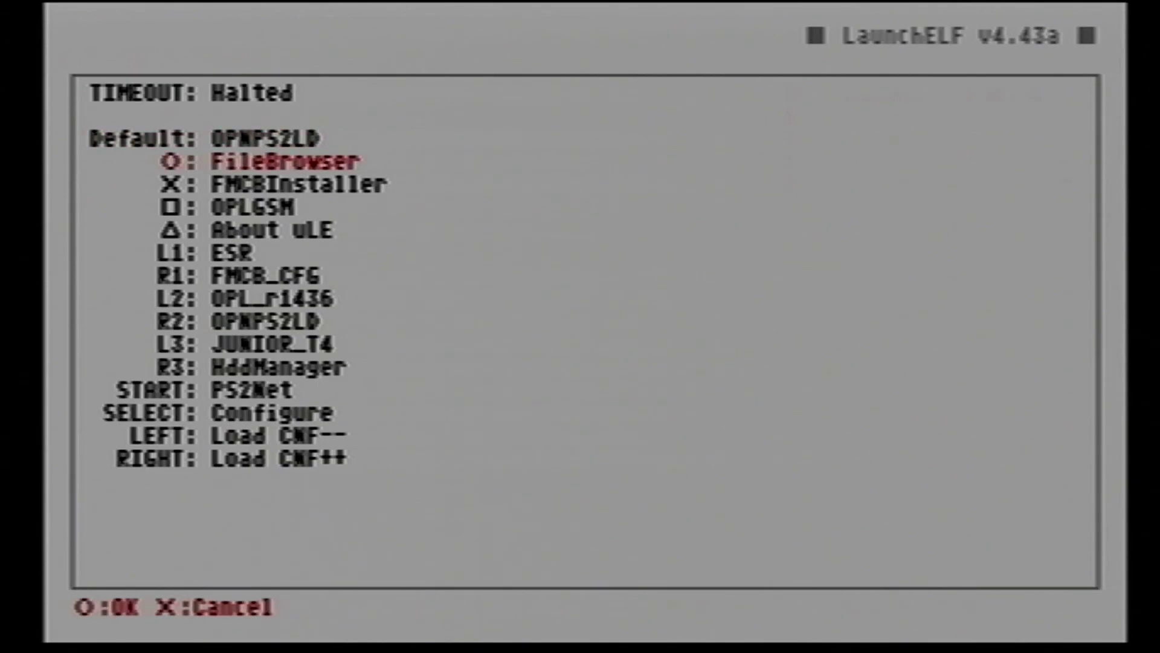
key("Return")
key("Down")
key("Down")
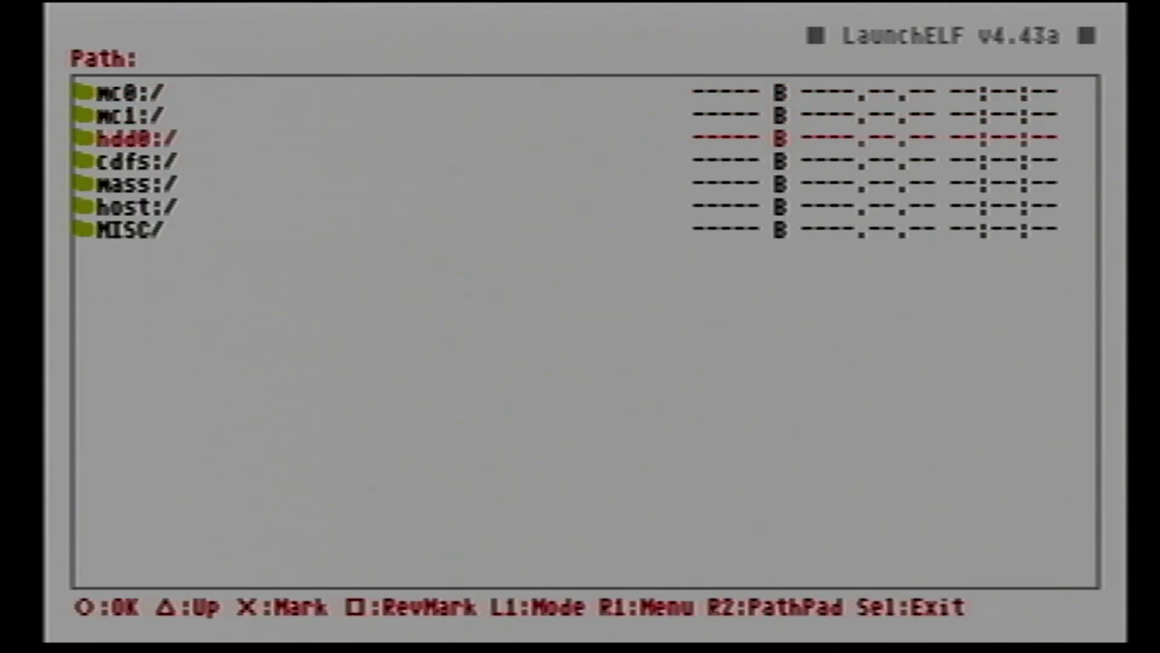
key("Down")
key("Down")
key("Down")
key("Up")
key("Return")
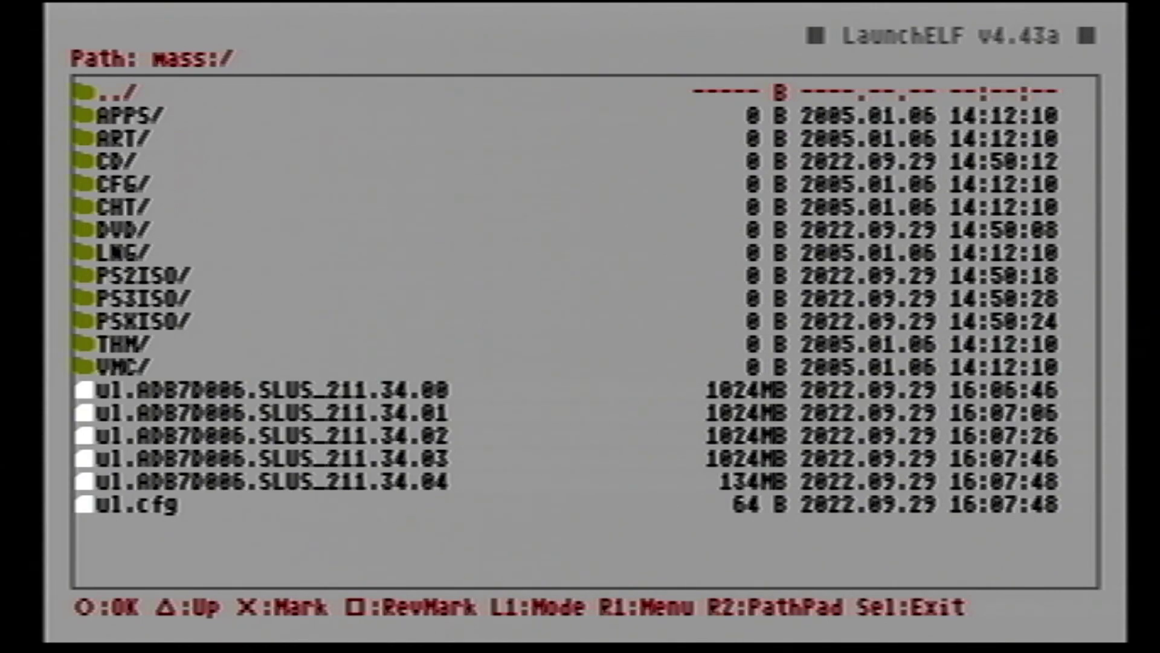
key("Escape")
Step: Launch Open PS2 Loader from the LaunchELF OPNPS2LD entry
key("Down")
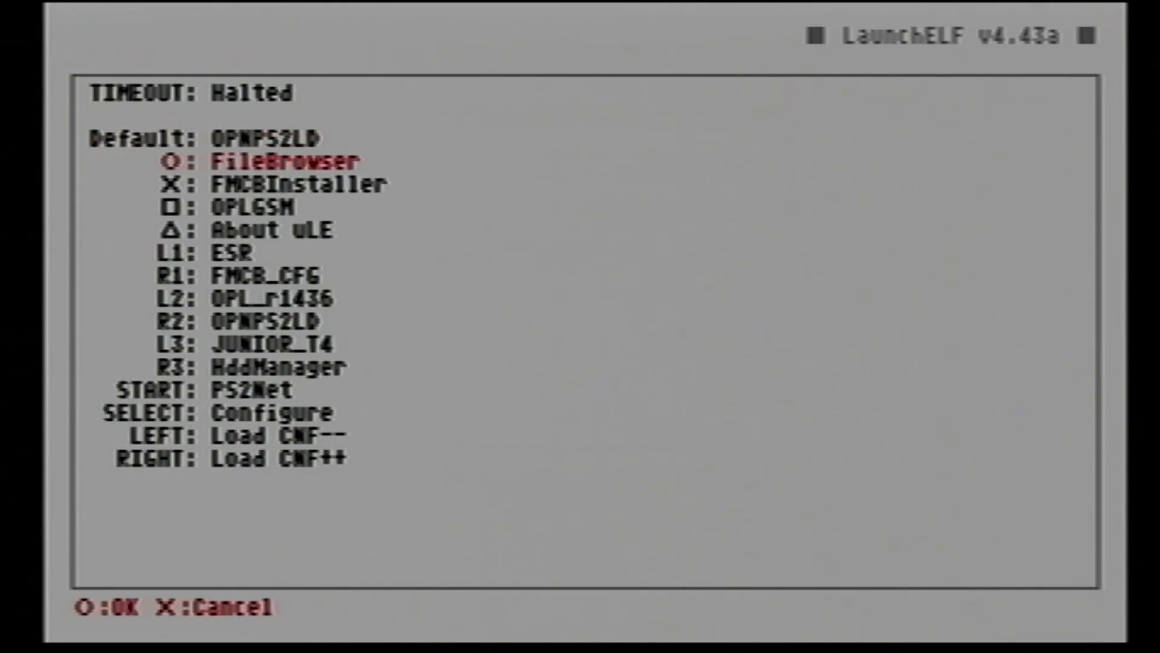
key("Up")
key("Return")
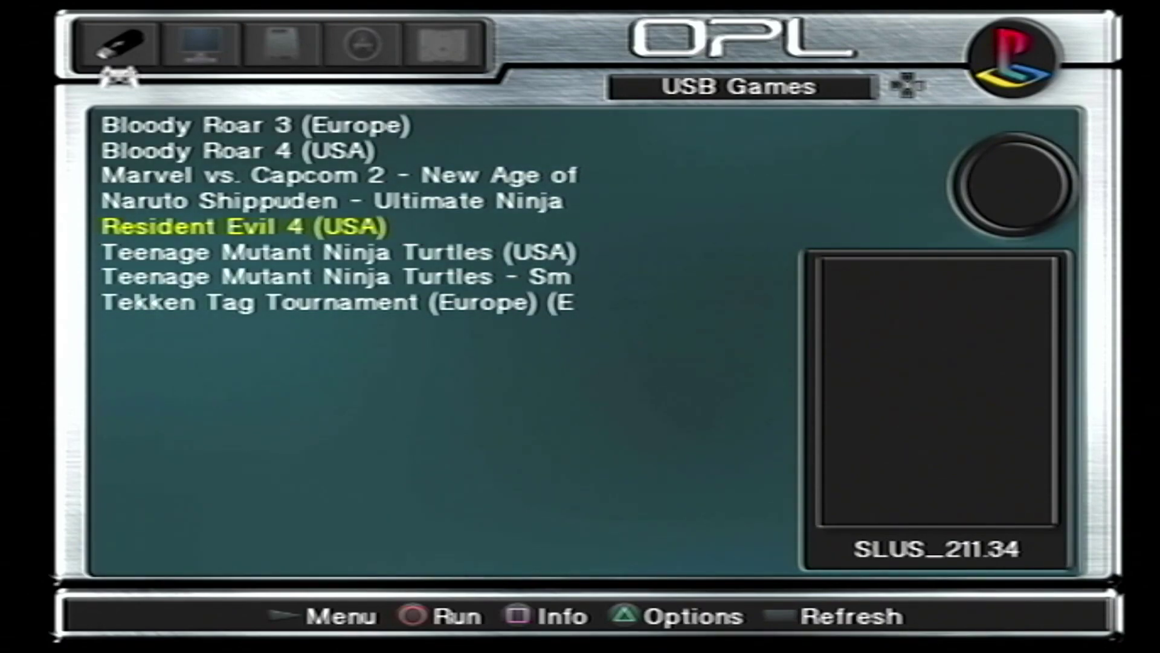
Step: Run Resident Evil 4 (USA) from OPL's USB games list
key("Down")
key("Up")
key("Up")
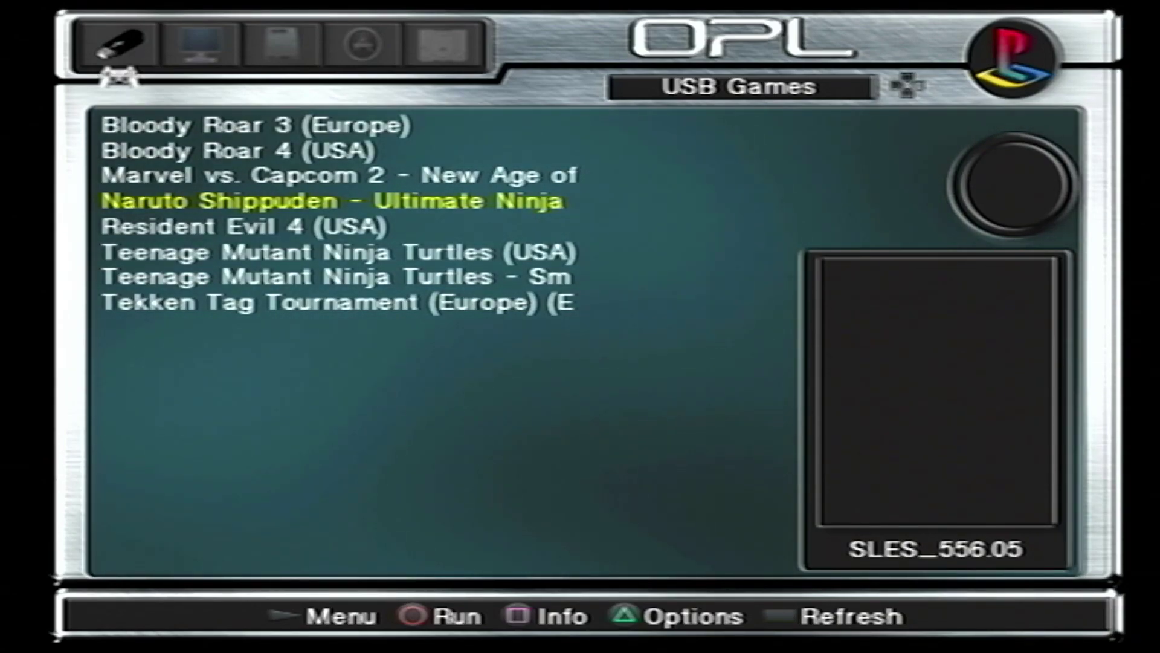
key("Down")
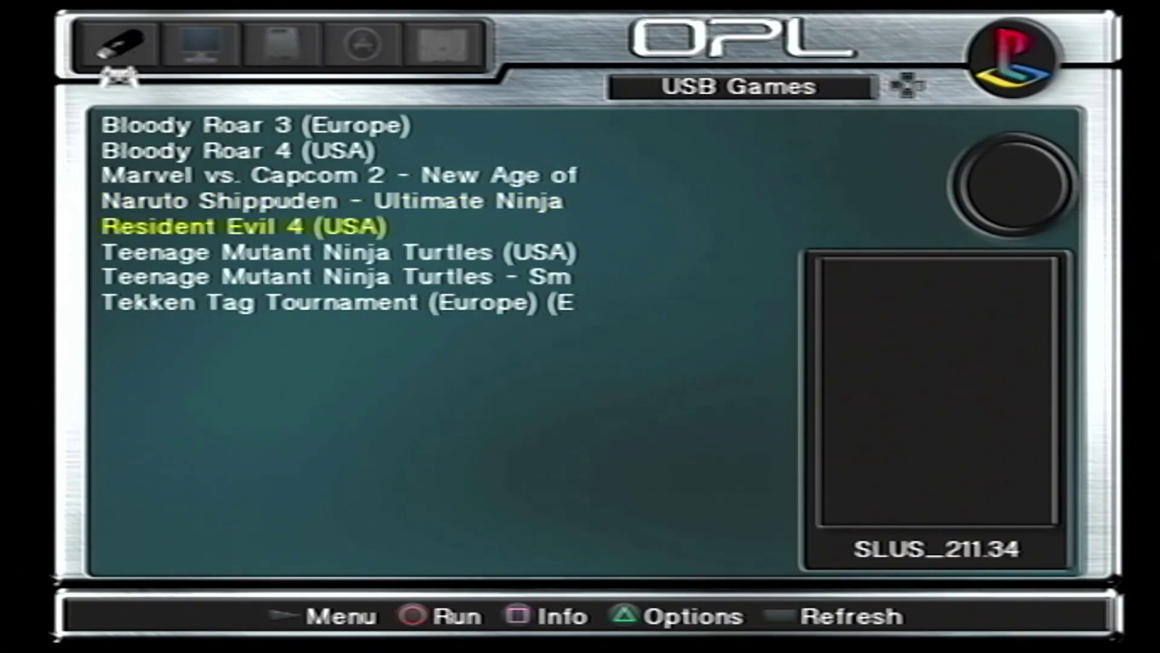
key("Return")
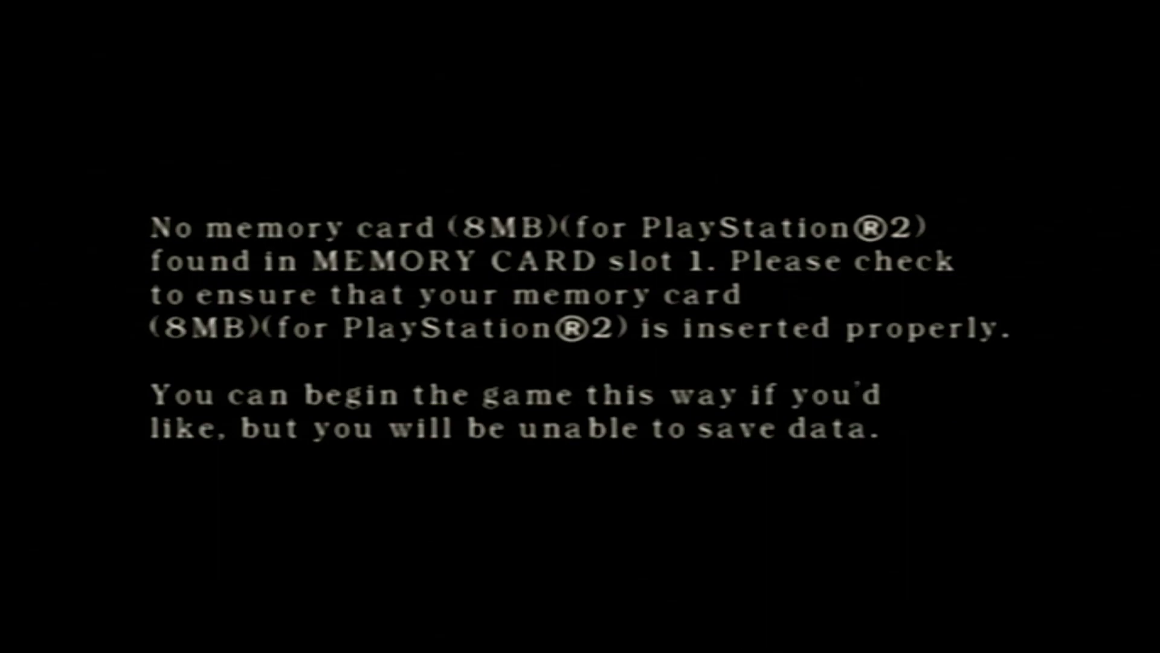
Step: Dismiss the memory card warning and begin Resident Evil 4 without saving
key("Return")
key("Up")
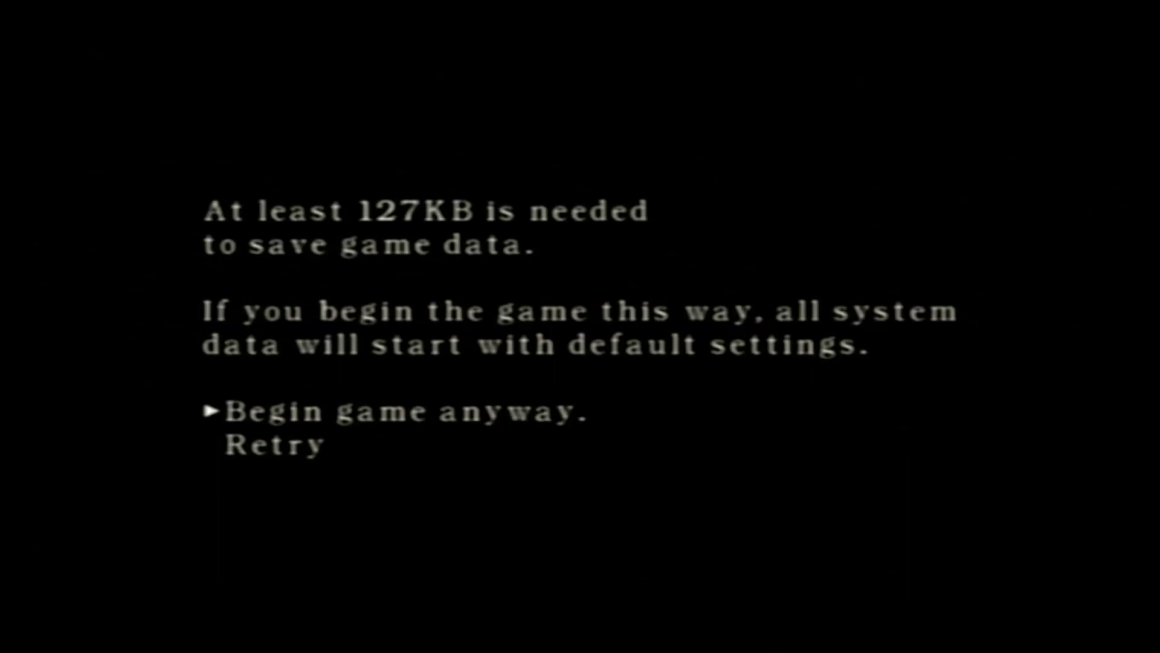